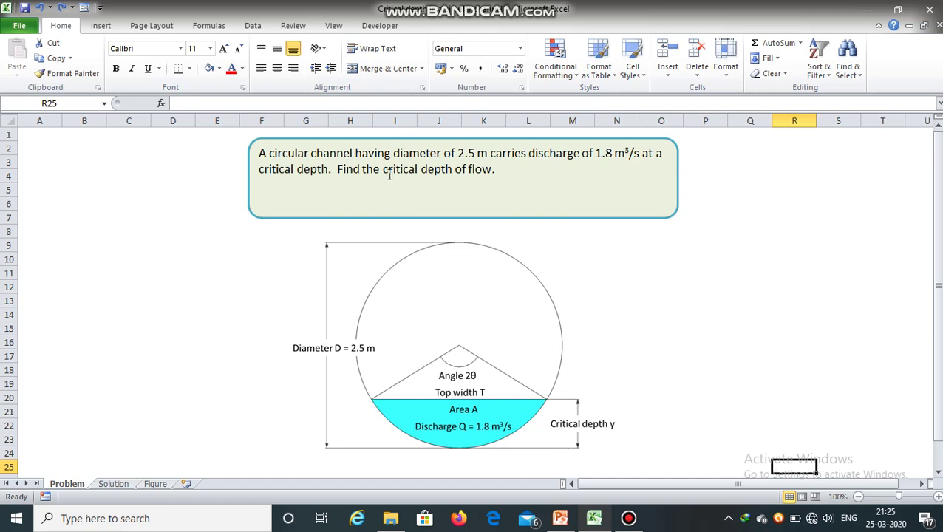
Highlight 'critical depth' in the problem statement, then go to the Solution sheet.
left_click_drag(383, 170, 446, 177)
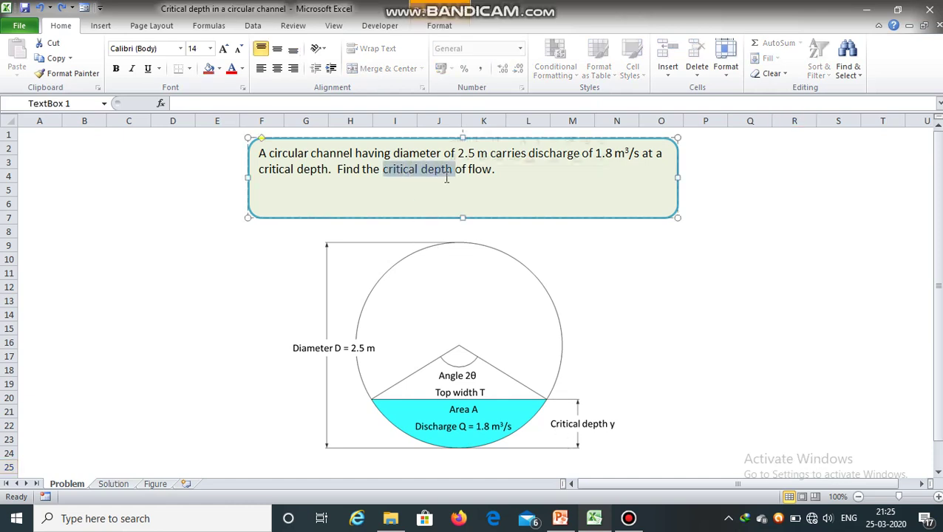
left_click(108, 484)
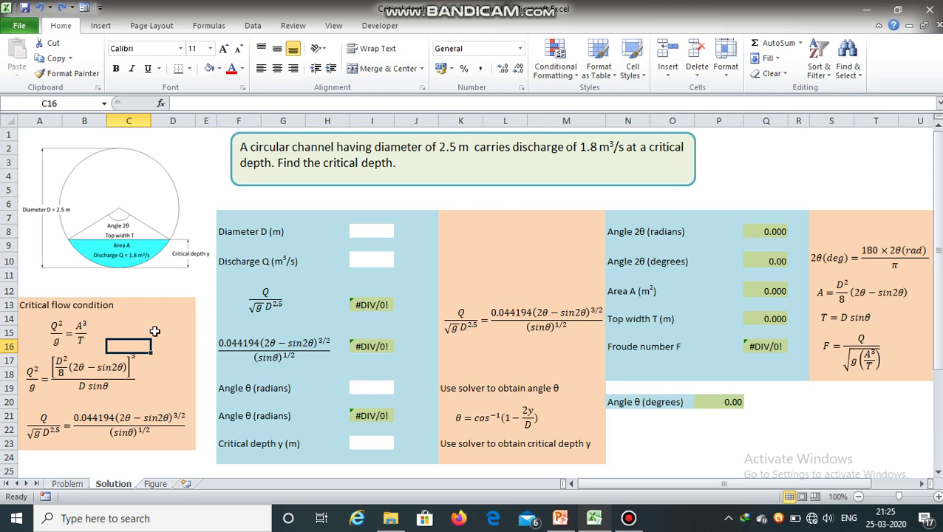
left_click(133, 381)
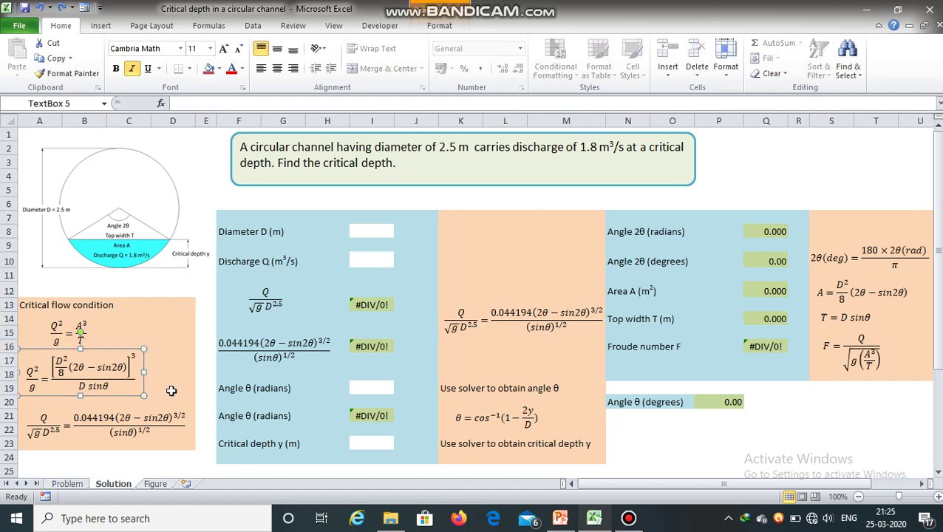
left_click(170, 387)
left_click(63, 432)
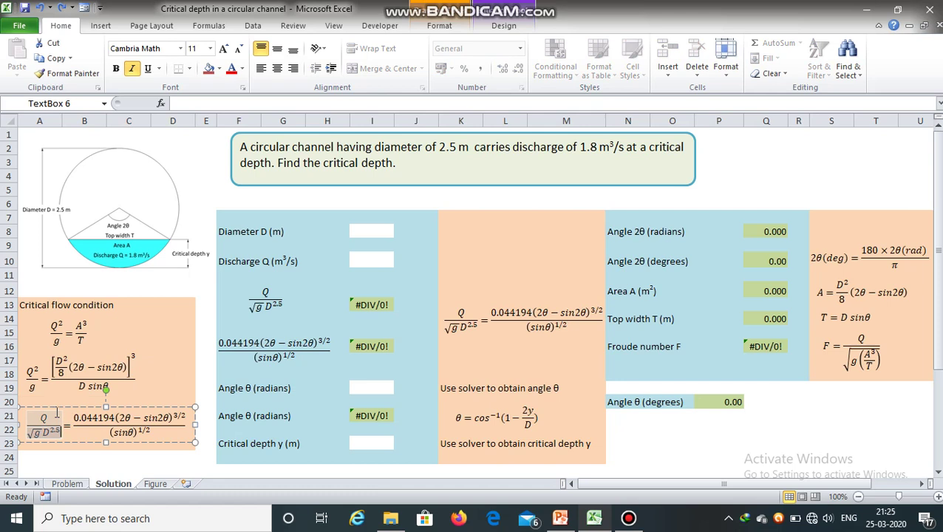
left_click(56, 408)
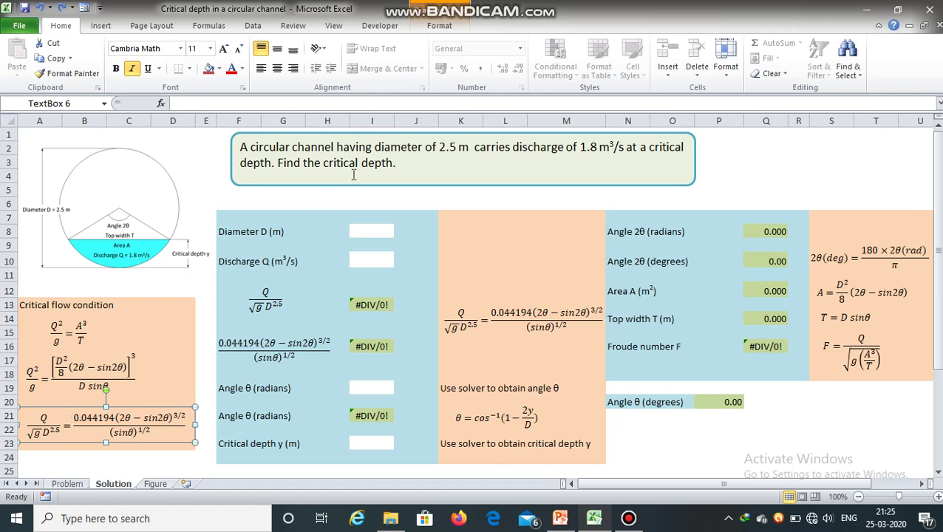
left_click_drag(333, 164, 390, 164)
left_click(429, 232)
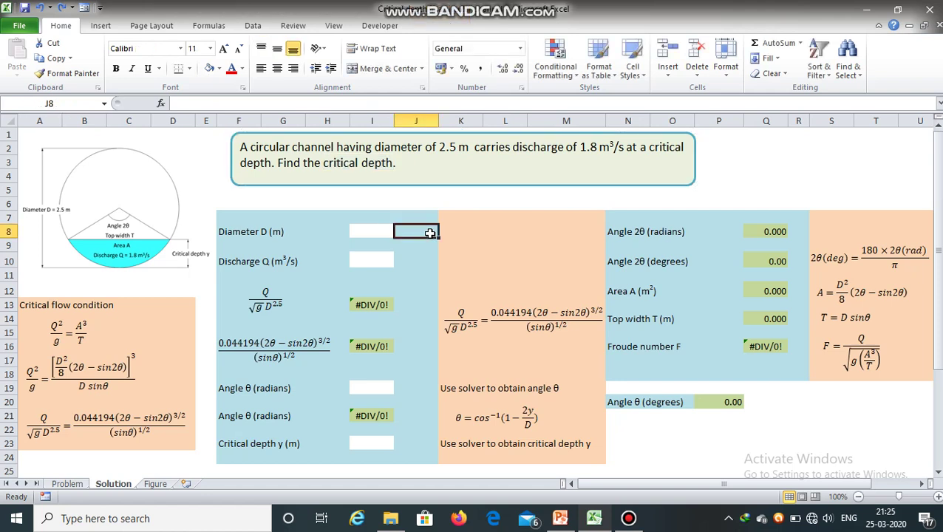
left_click(380, 229)
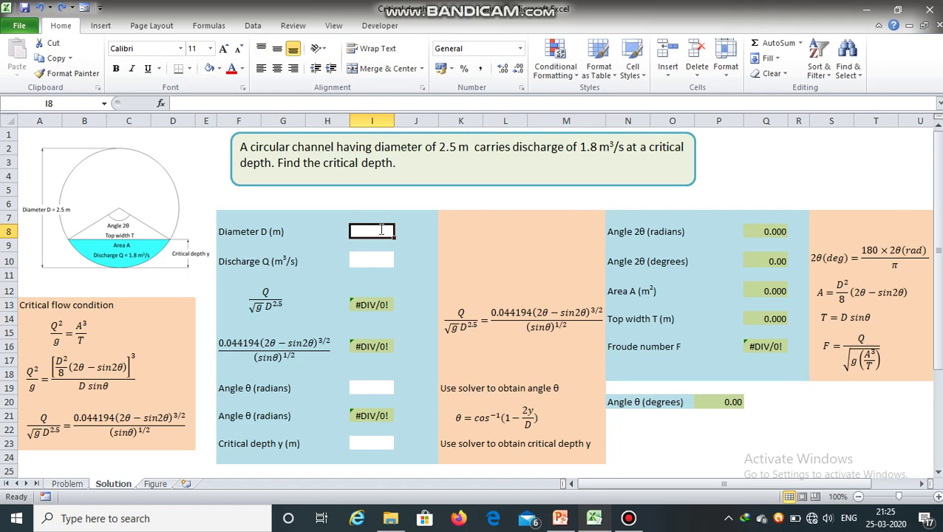
Enter diameter 2.5 in I8 and discharge 1.8 in I10, checking I13's 0.0582 result.
type("2.5")
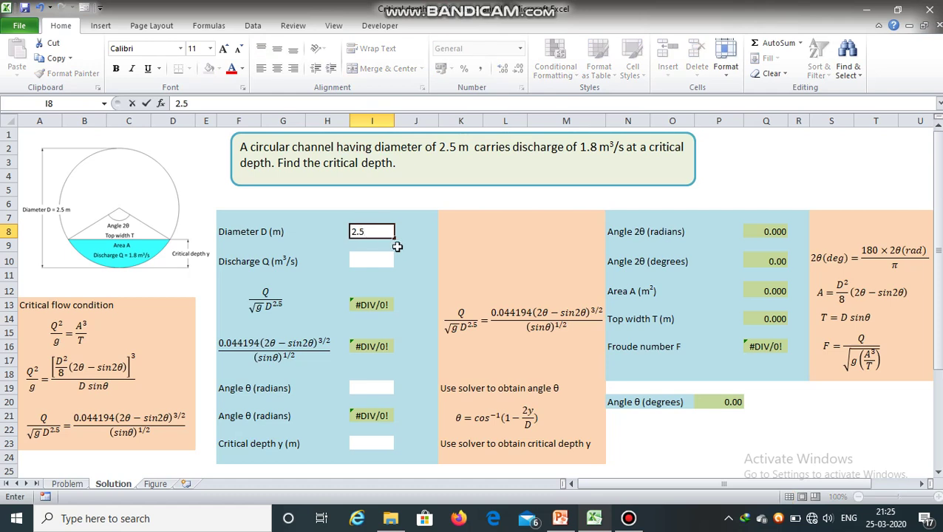
left_click(405, 255)
left_click(368, 259)
type("1")
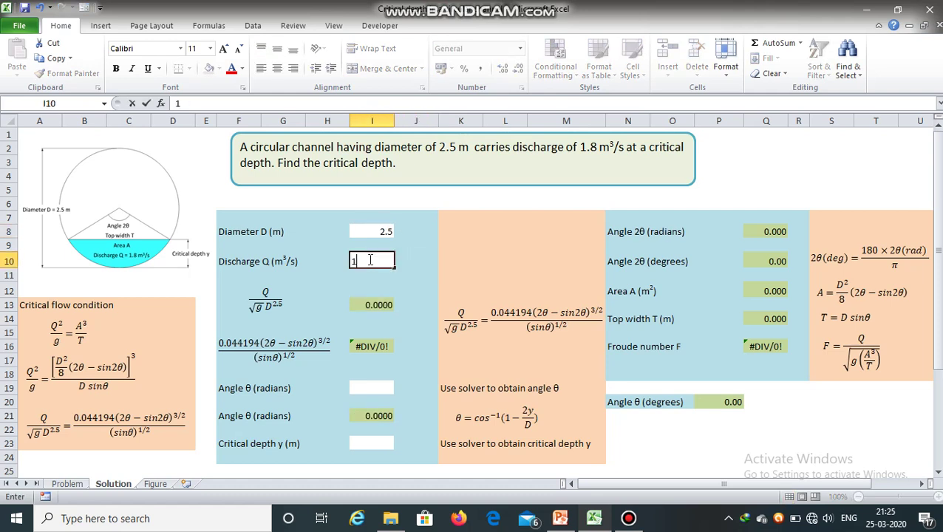
type(".8")
left_click(399, 278)
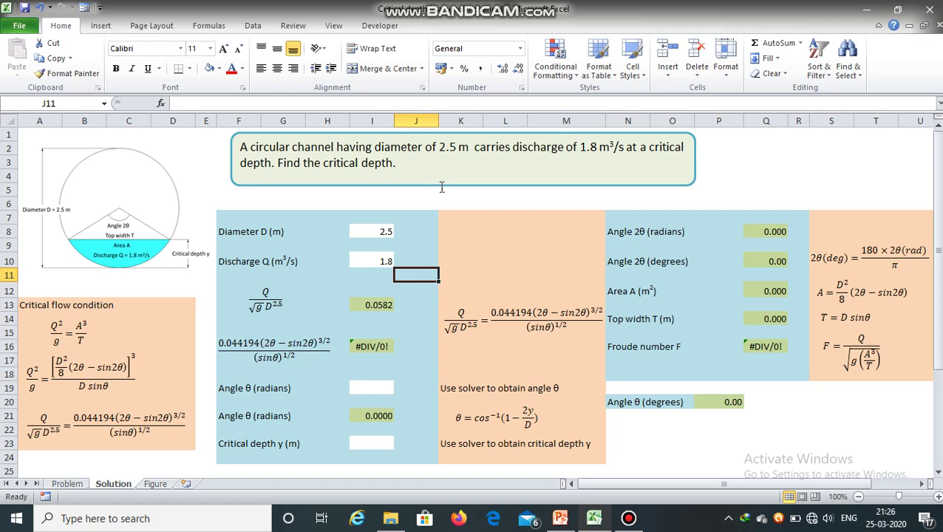
left_click(364, 305)
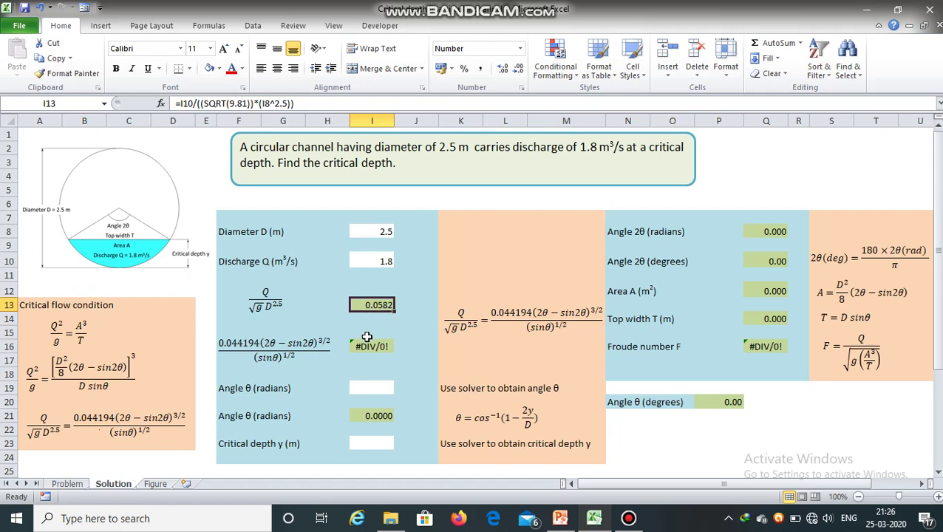
left_click(371, 389)
Enter 1 as the starting θ guess in I19 and review the θ = cos⁻¹ equation box.
type("1")
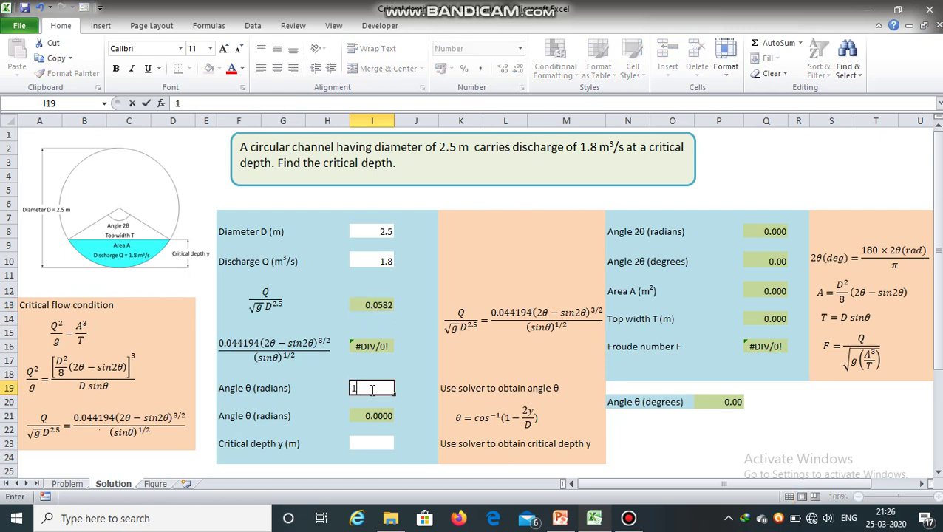
left_click(404, 371)
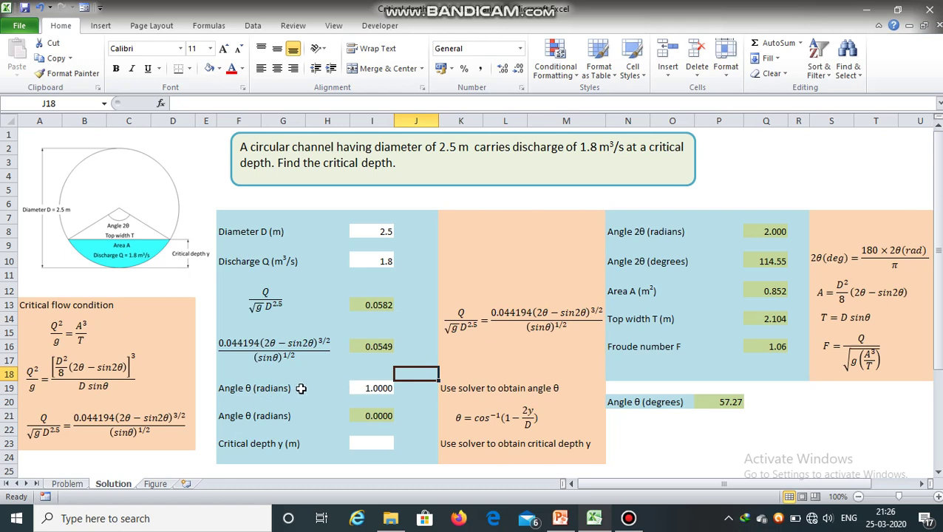
left_click(369, 390)
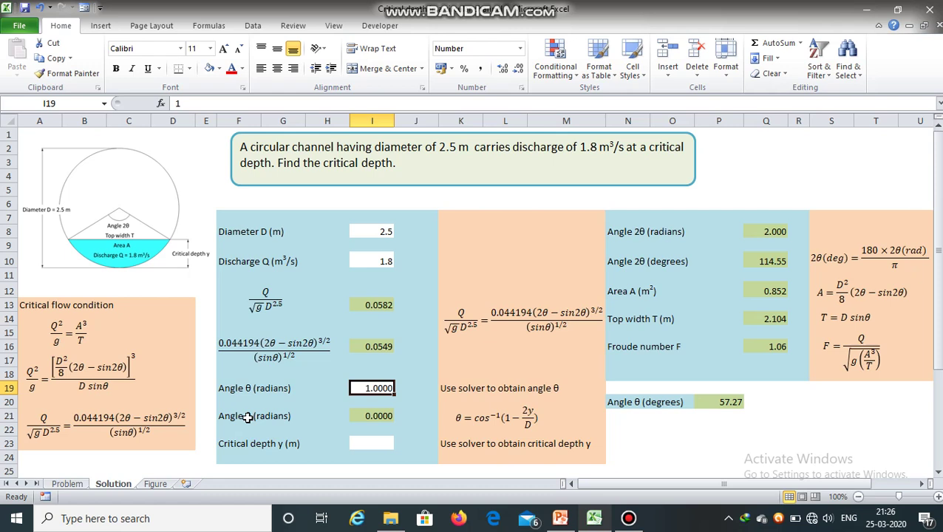
left_click(500, 429)
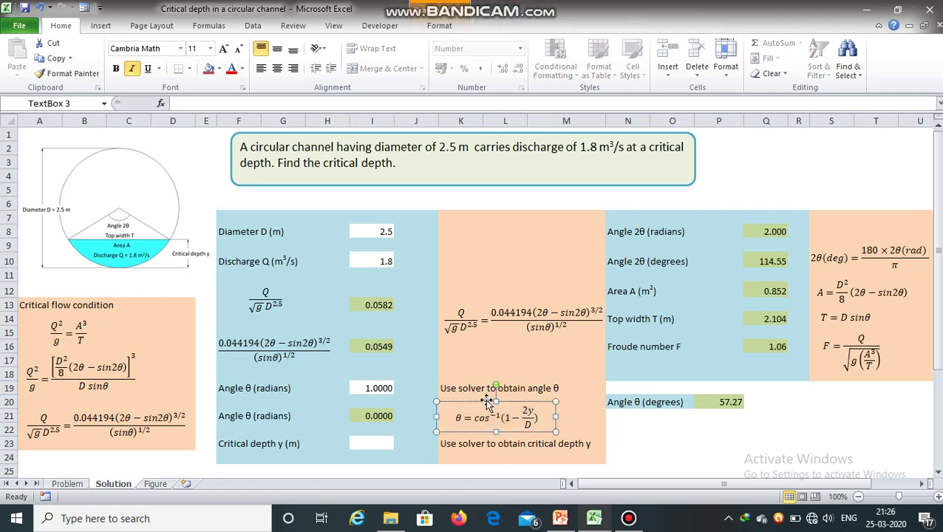
left_click(378, 386)
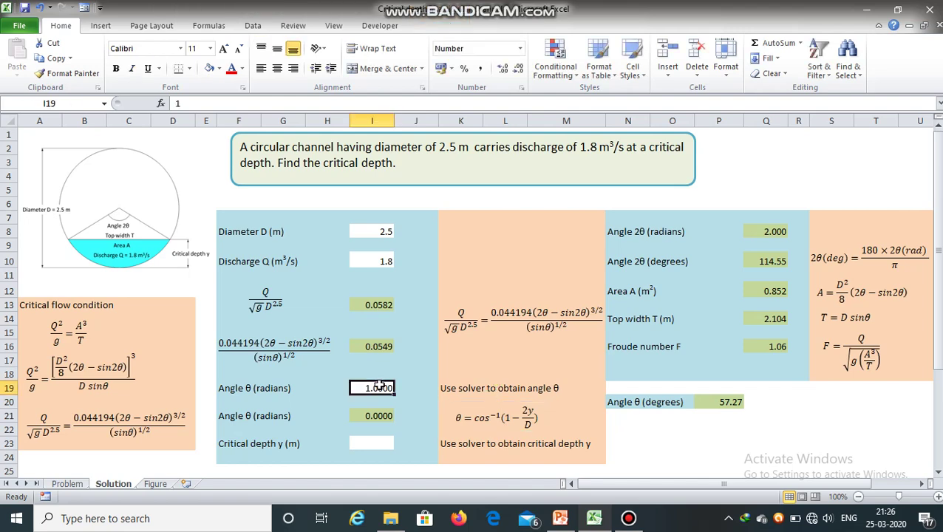
Run Solver setting $I$16 to the value 0.0582 by changing θ in $I$19.
left_click(253, 26)
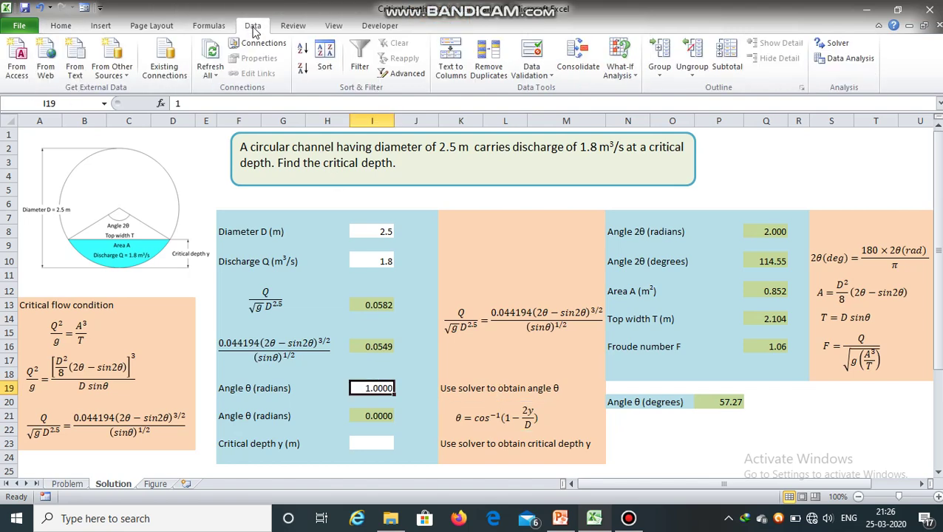
left_click(833, 43)
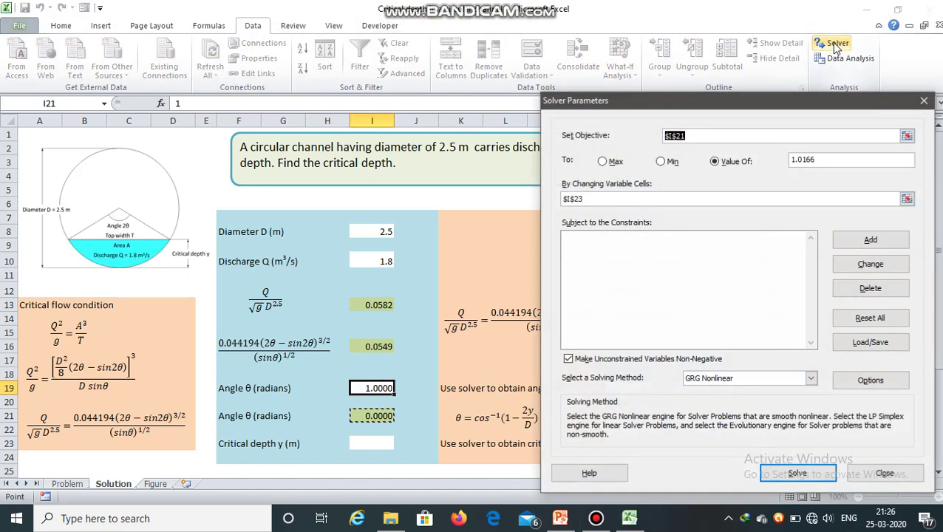
left_click(384, 344)
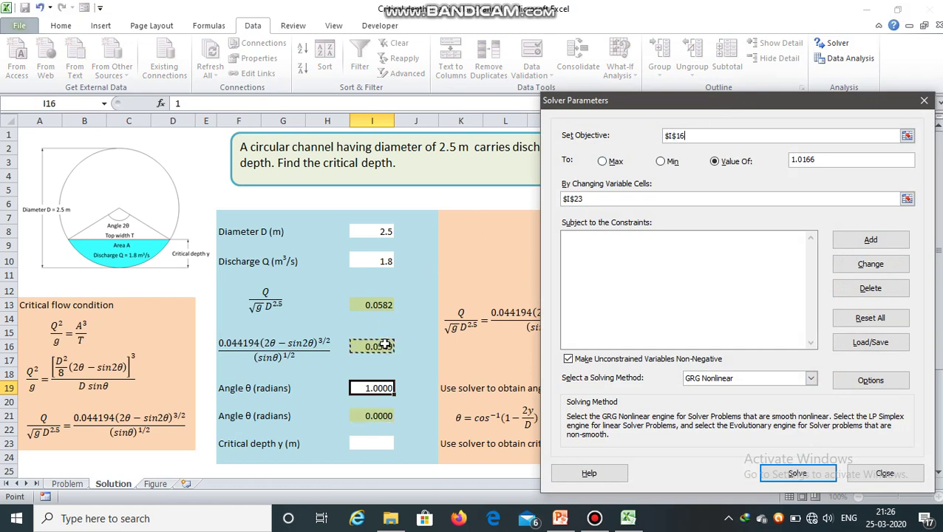
left_click(822, 162)
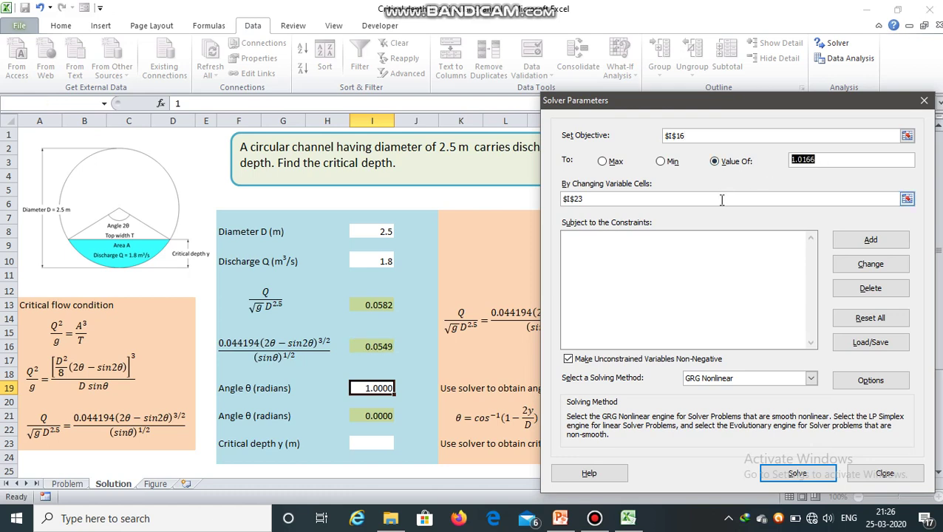
type("0.0582")
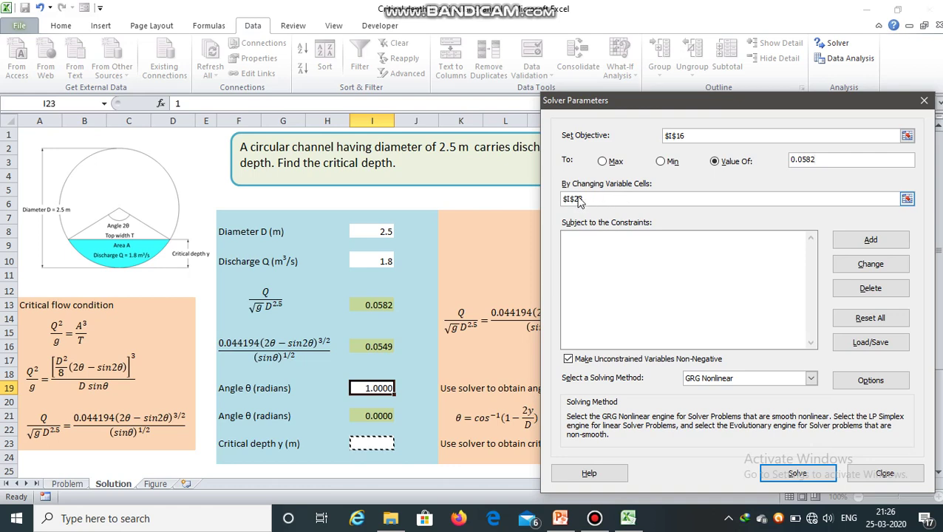
left_click(599, 198)
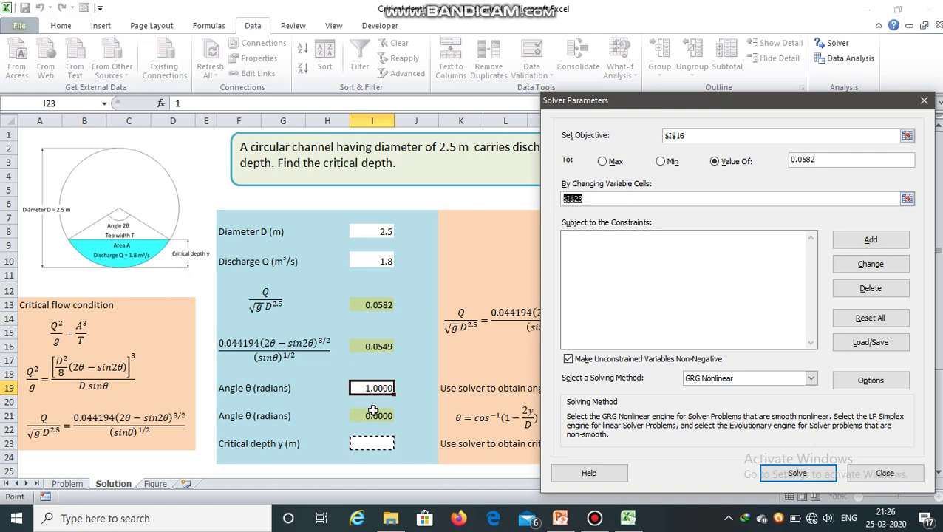
left_click(378, 387)
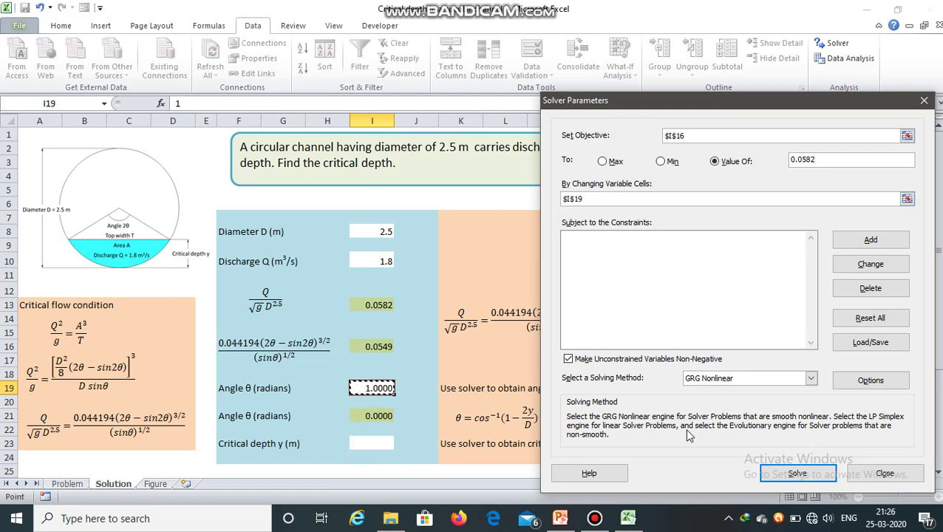
left_click(776, 471)
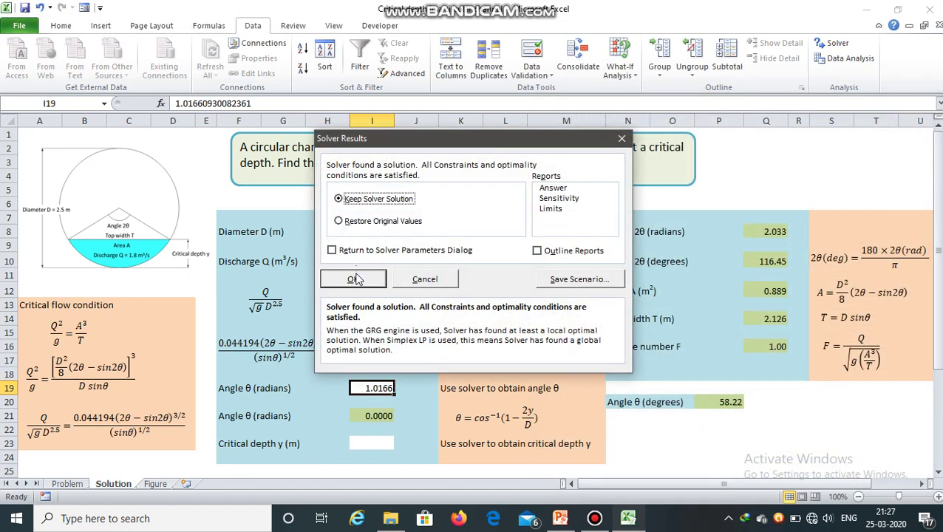
Keep the Solver result θ = 1.0166 rad and check the 58.22° conversion in P20.
left_click(354, 277)
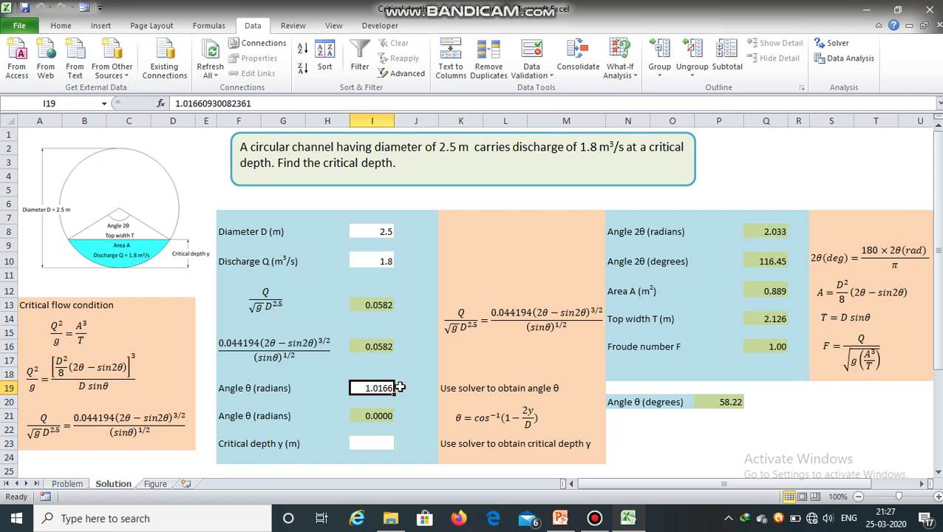
left_click(737, 402)
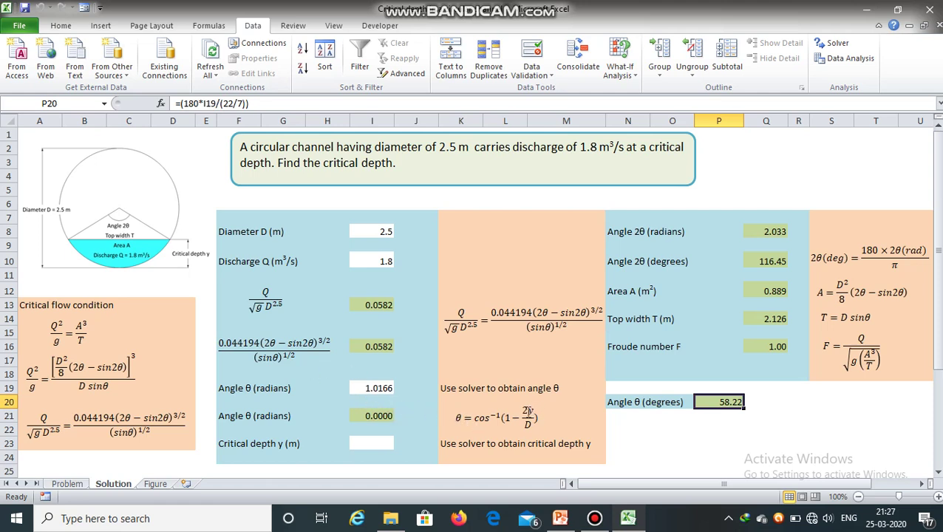
left_click(499, 414)
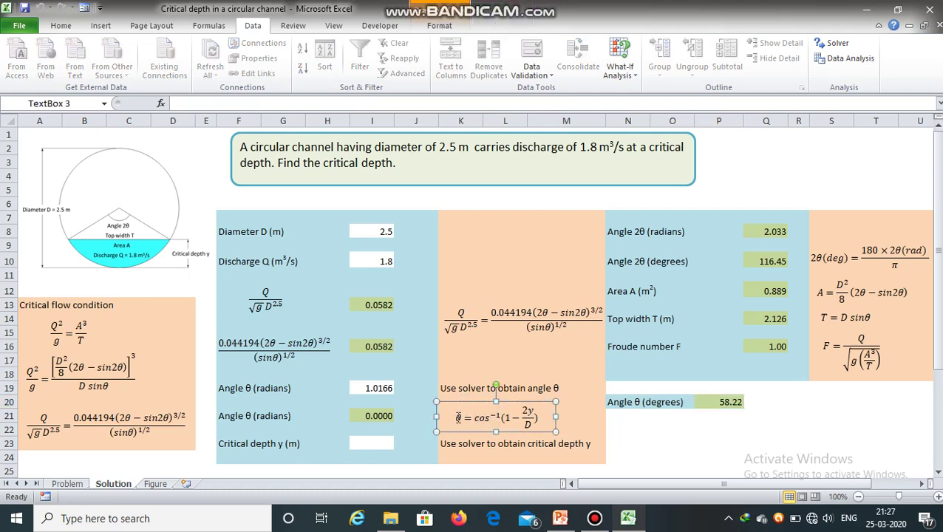
Enter a trial critical depth of 1 in I23, making θ in I21 read 1.3694.
left_click(369, 441)
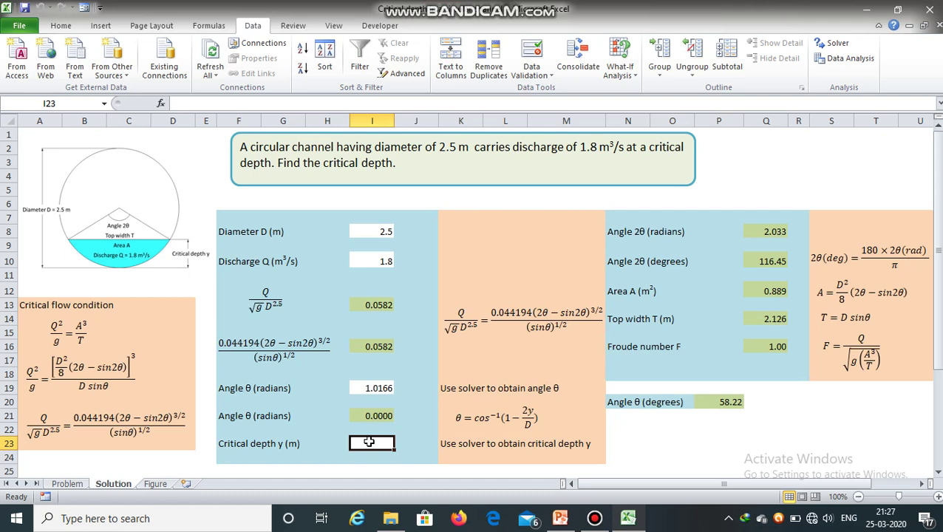
type("1")
key("Return")
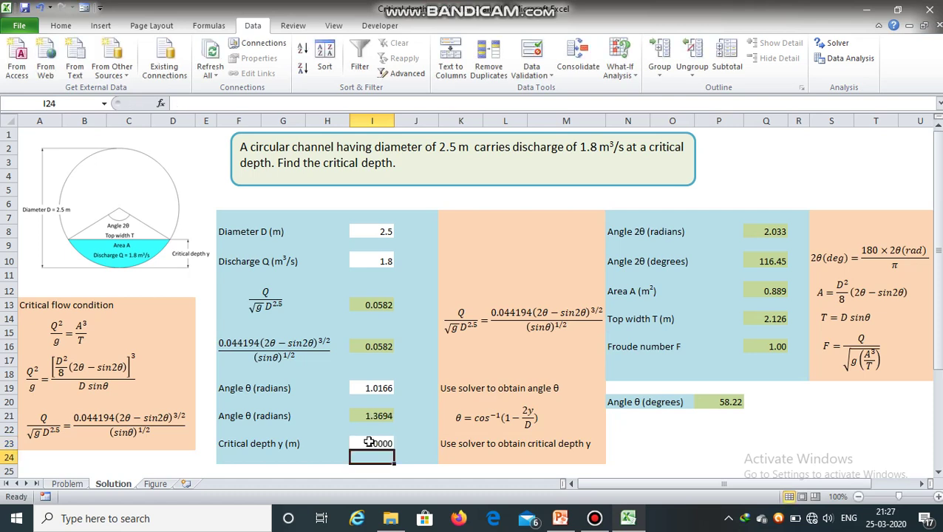
left_click(384, 443)
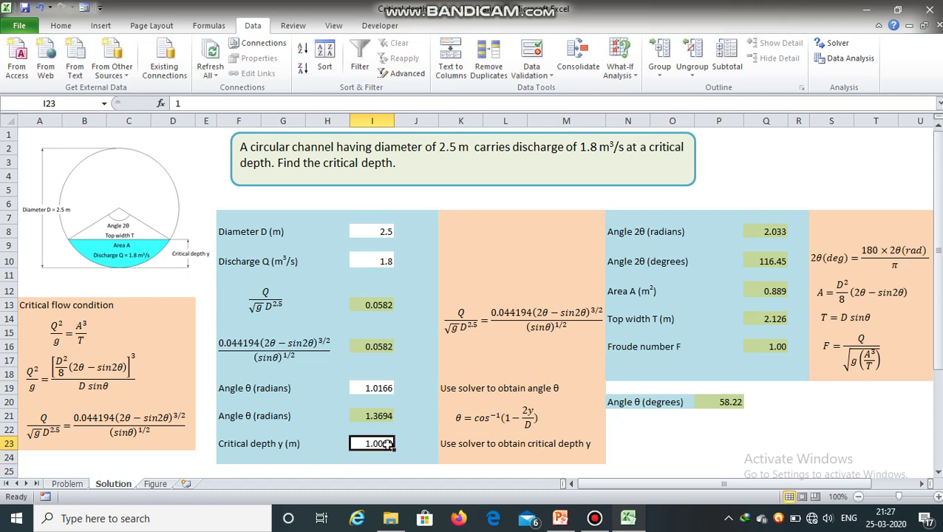
Solve $I$21 = 1.0166 by changing $I$23 and keep the 0.5922 m depth.
left_click(843, 42)
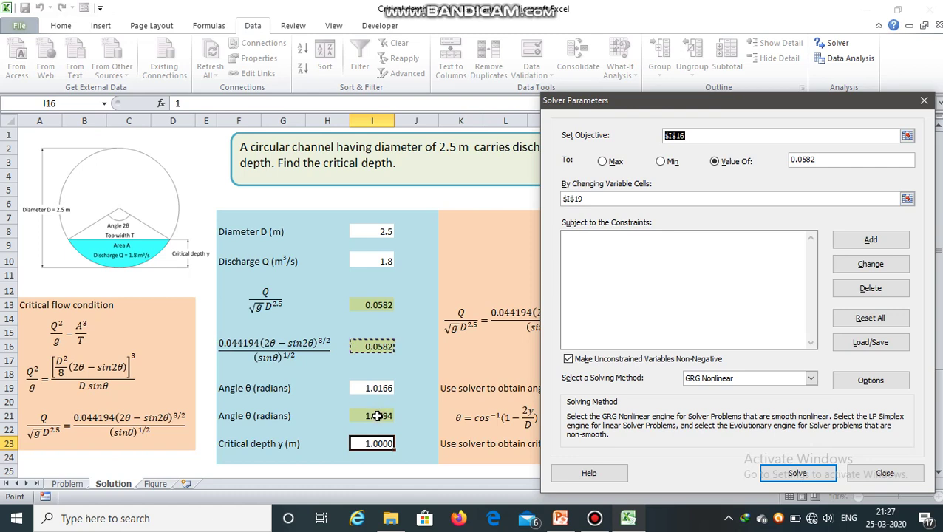
left_click(377, 416)
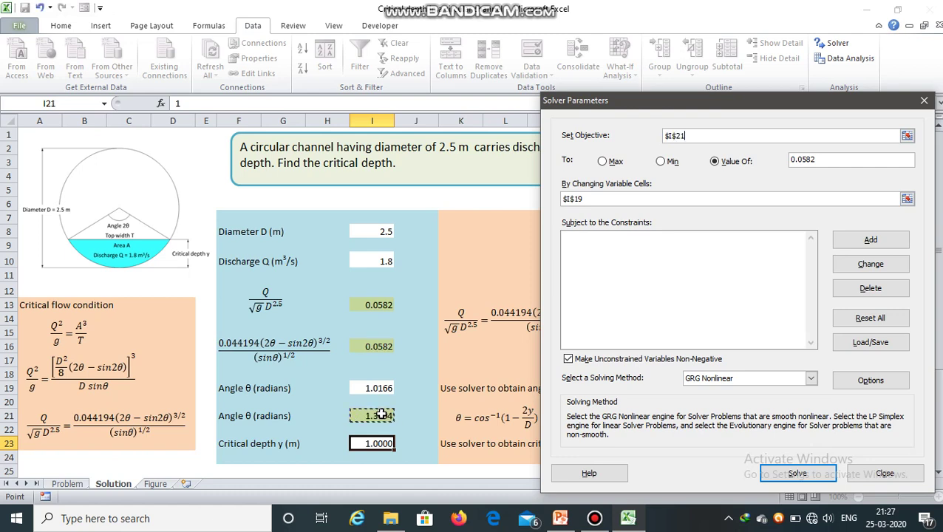
left_click_drag(837, 161, 784, 164)
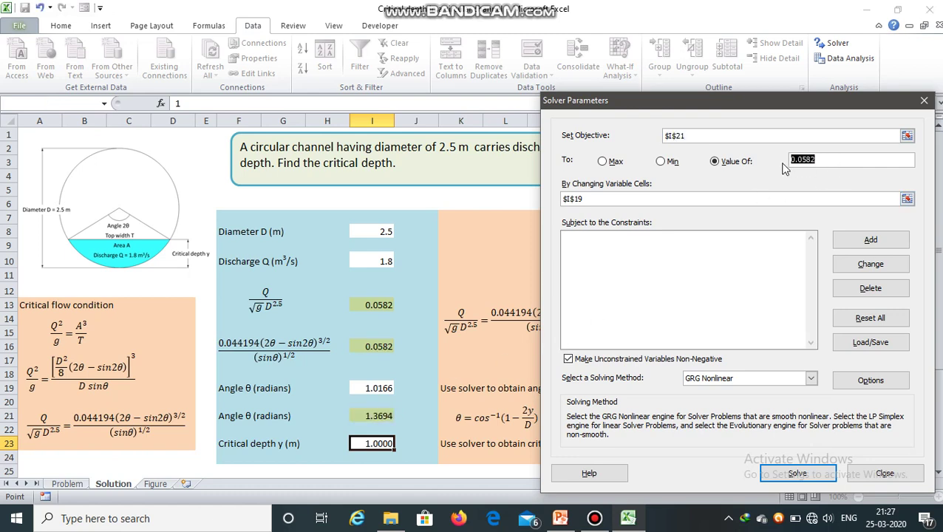
type("1.0166")
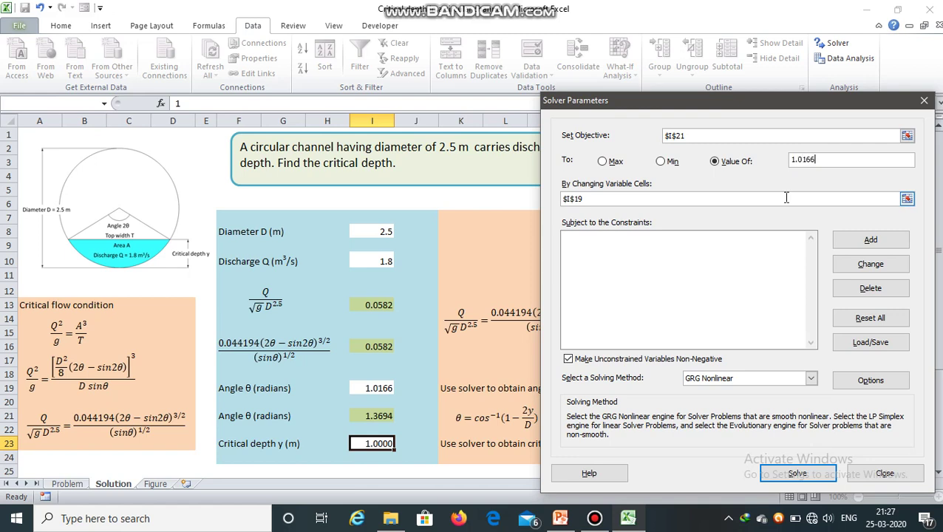
left_click_drag(585, 199, 555, 201)
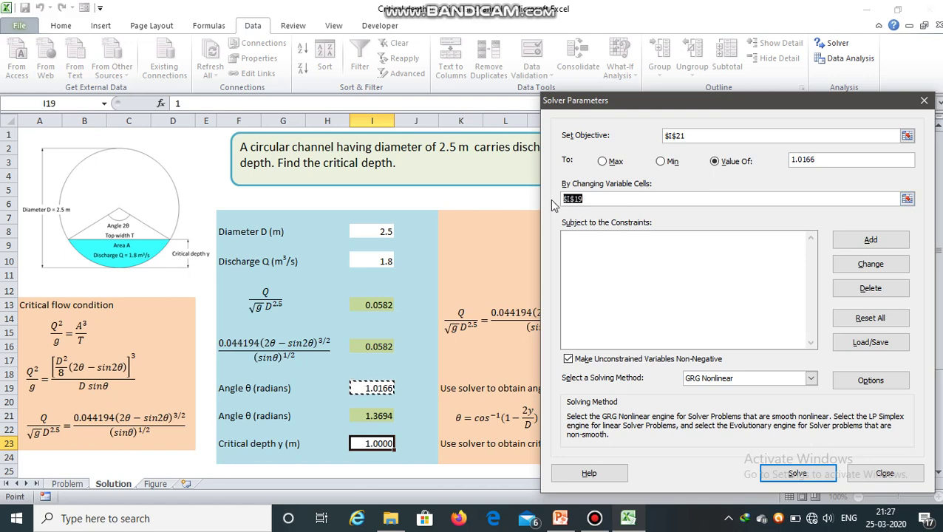
left_click(373, 443)
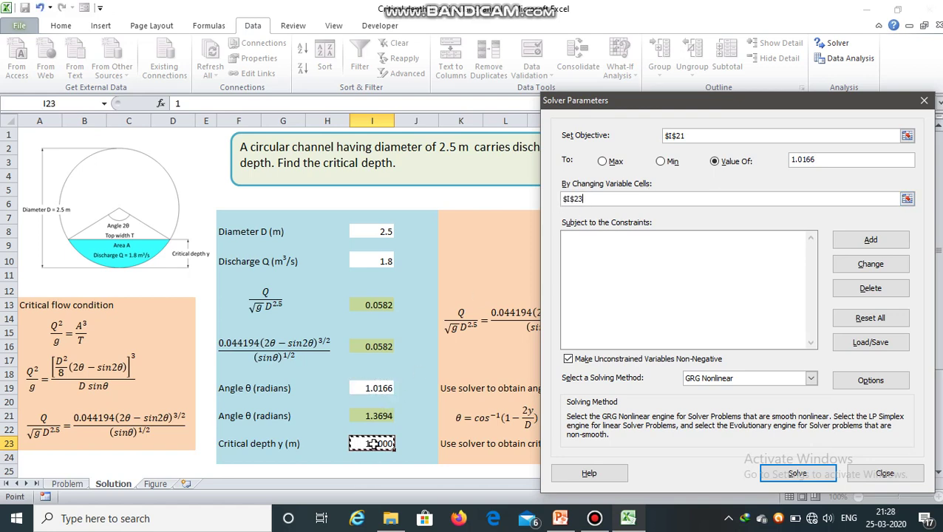
left_click(789, 474)
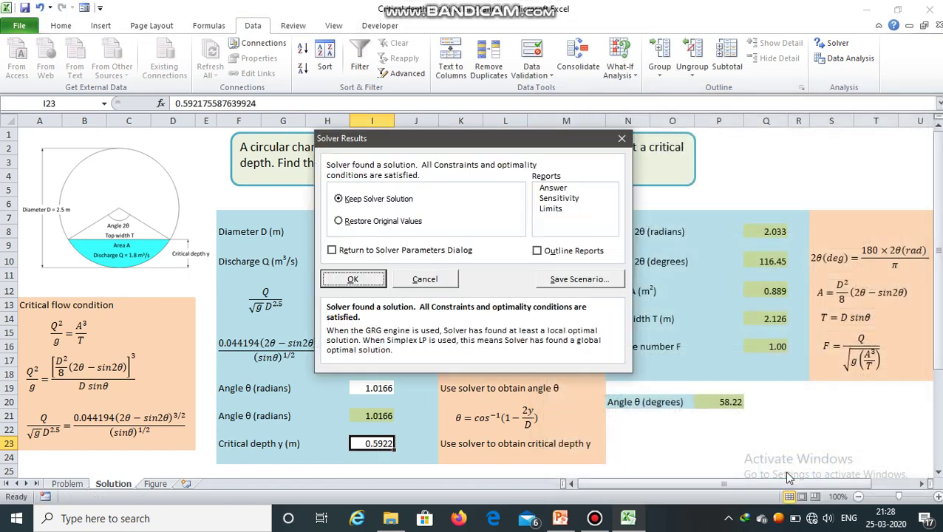
left_click(377, 280)
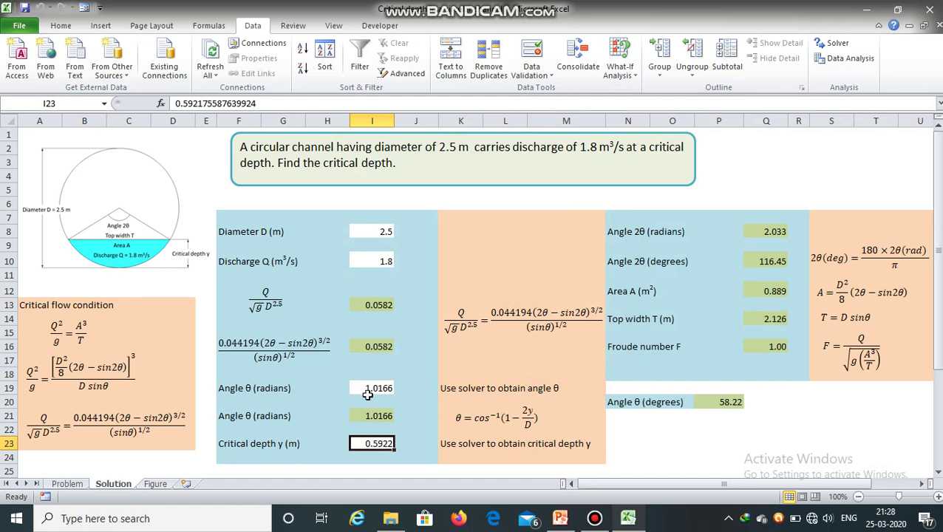
Give the critical depth cell I23 (0.5922) a yellow fill.
left_click(66, 28)
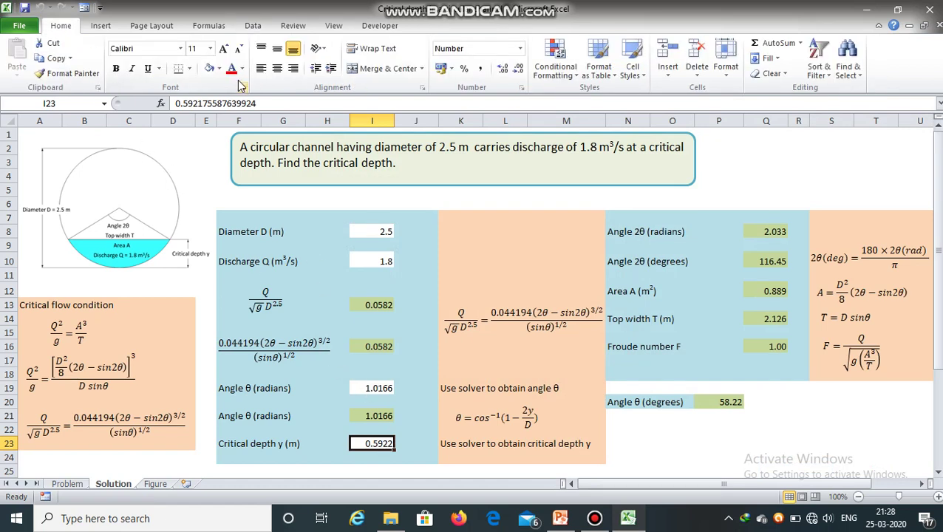
left_click(219, 69)
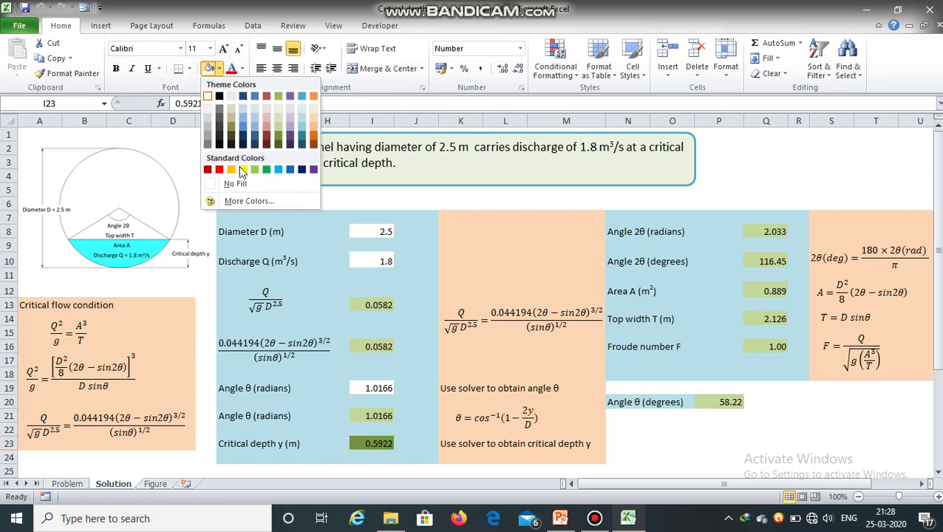
left_click(412, 442)
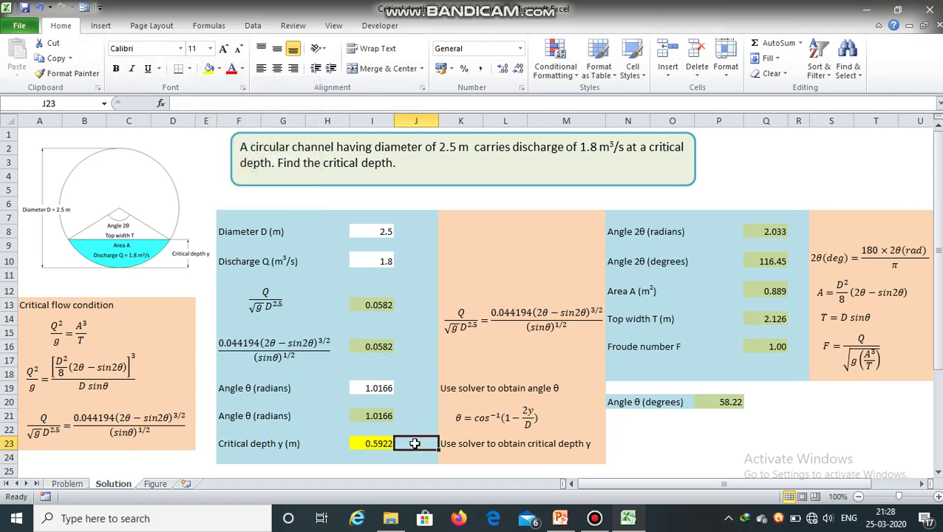
left_click(375, 442)
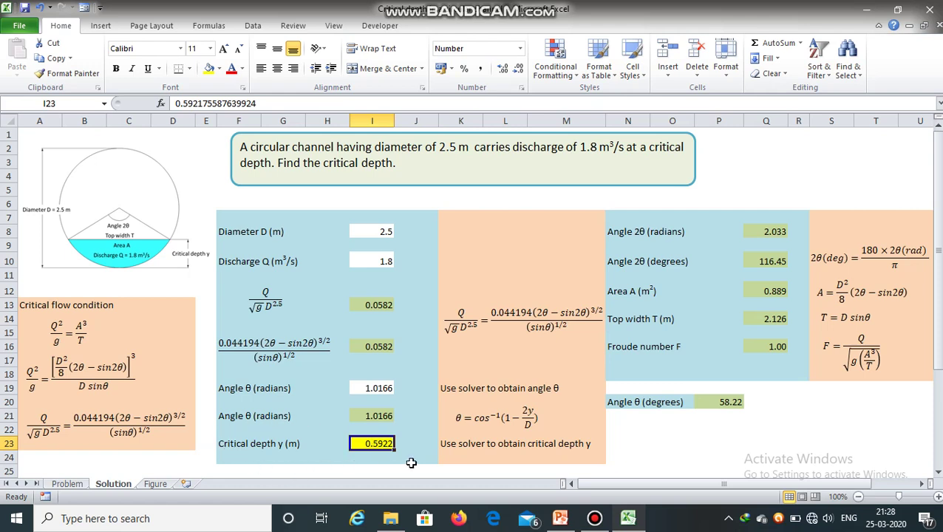
left_click_drag(692, 483, 728, 487)
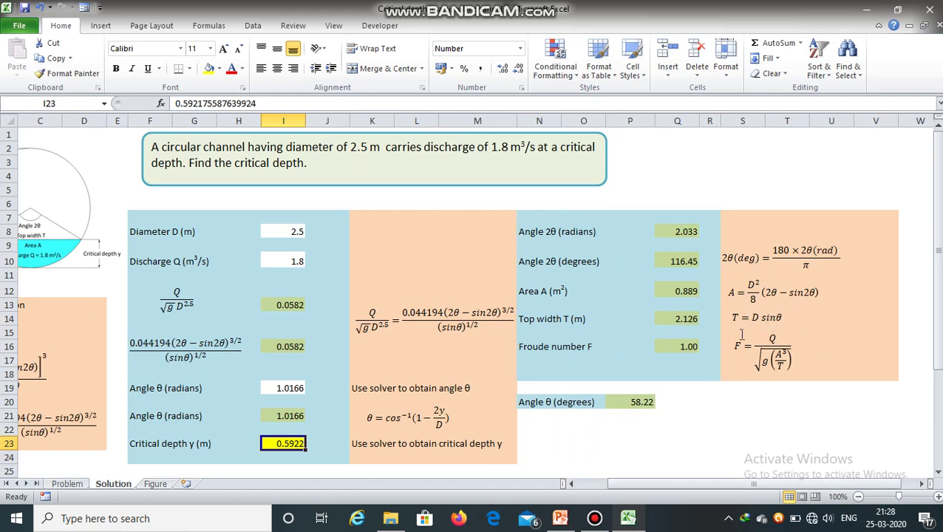
mouse_move(716, 484)
left_mouse_down()
mouse_move(682, 488)
mouse_move(717, 487)
left_mouse_up()
left_click(688, 348)
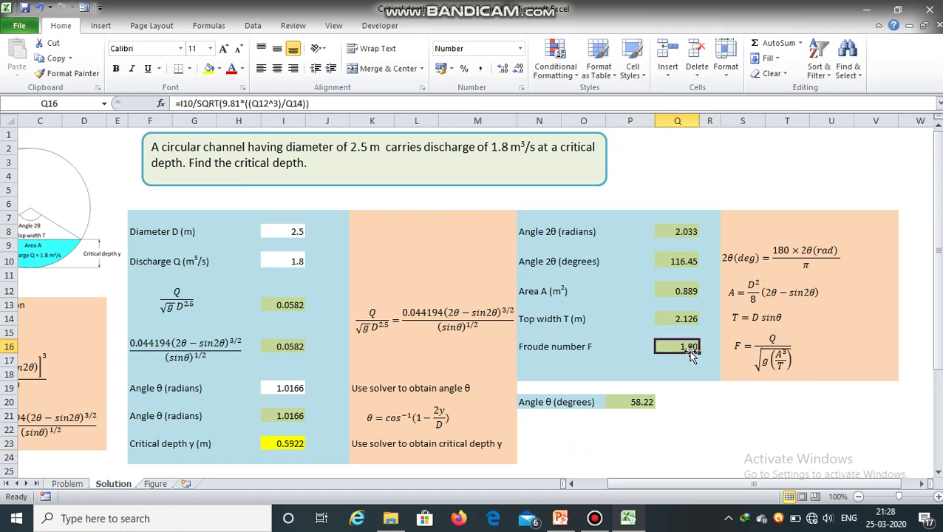
left_click(689, 364)
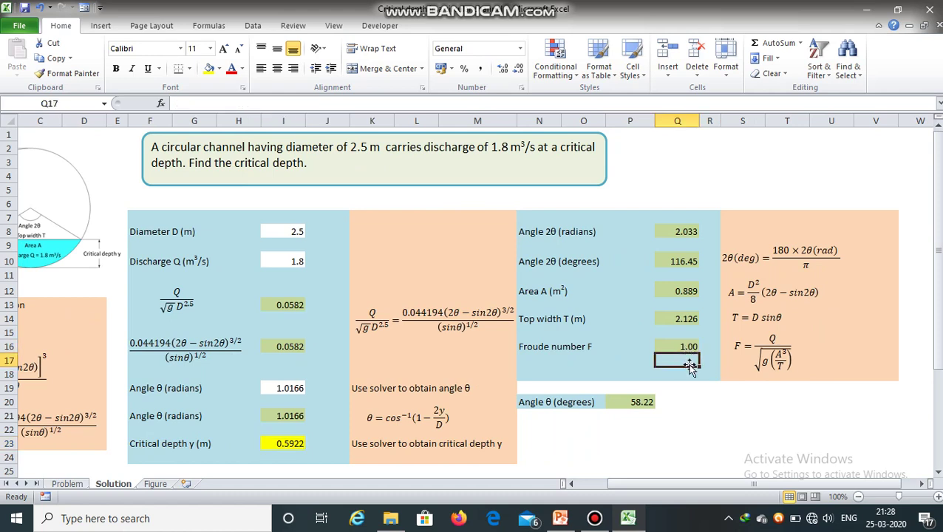
left_click_drag(683, 485, 673, 485)
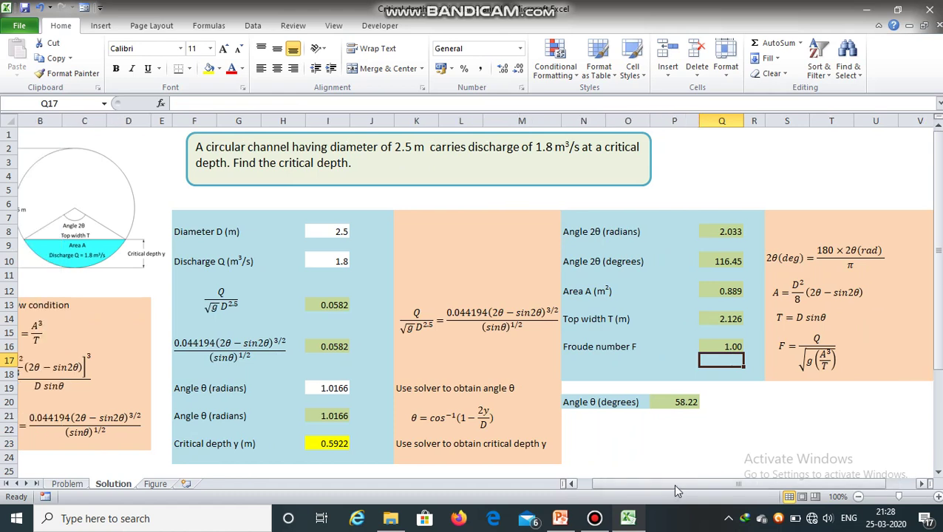
left_click(737, 233)
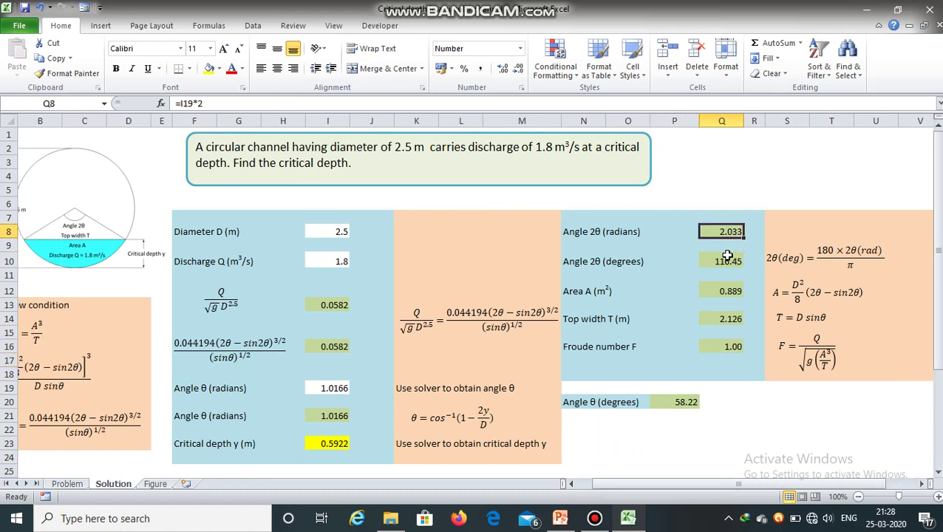
left_click(727, 261)
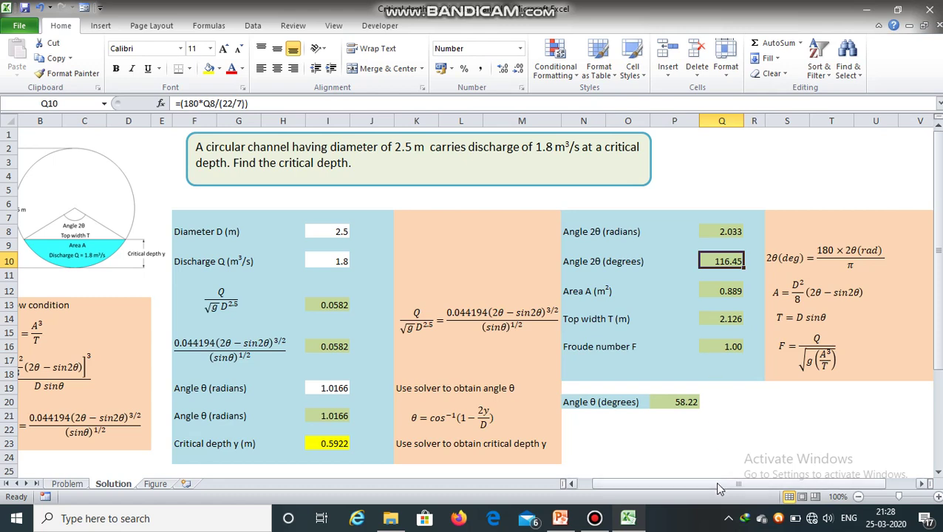
left_click_drag(714, 481, 697, 481)
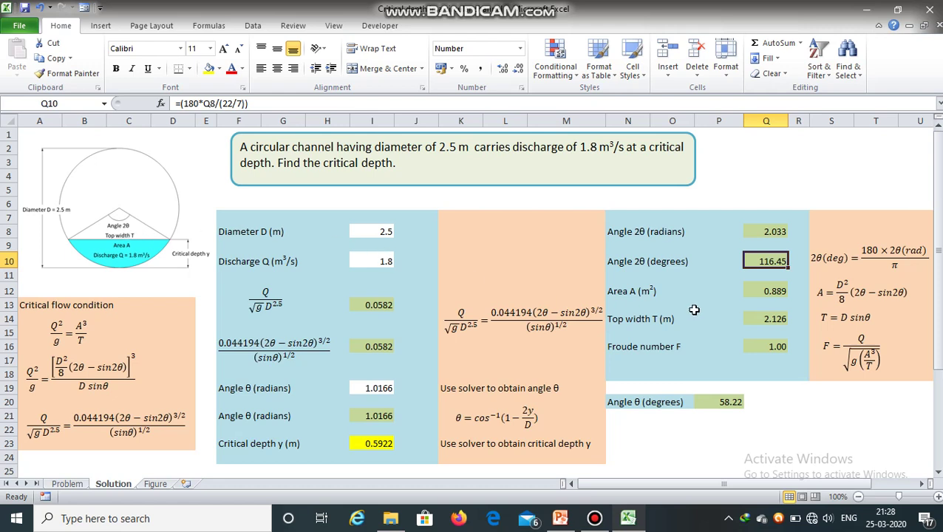
left_click(761, 296)
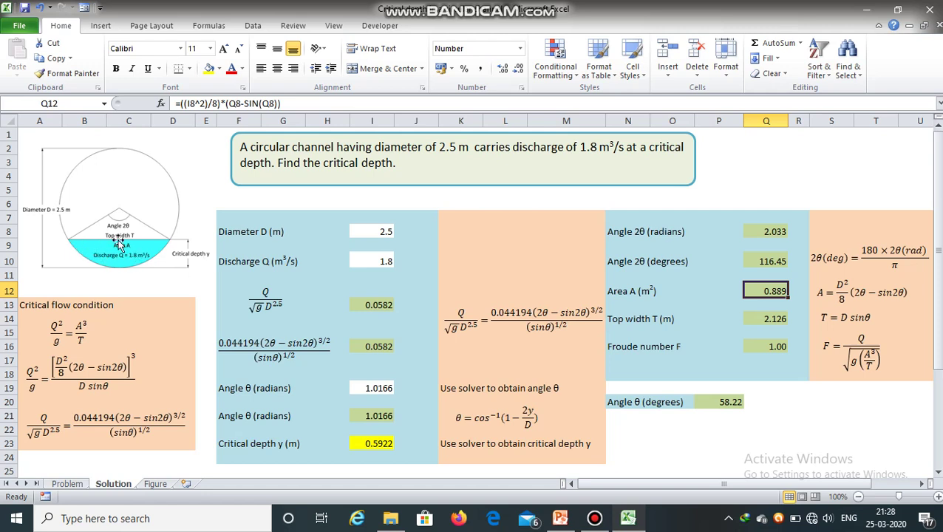
left_click(772, 346)
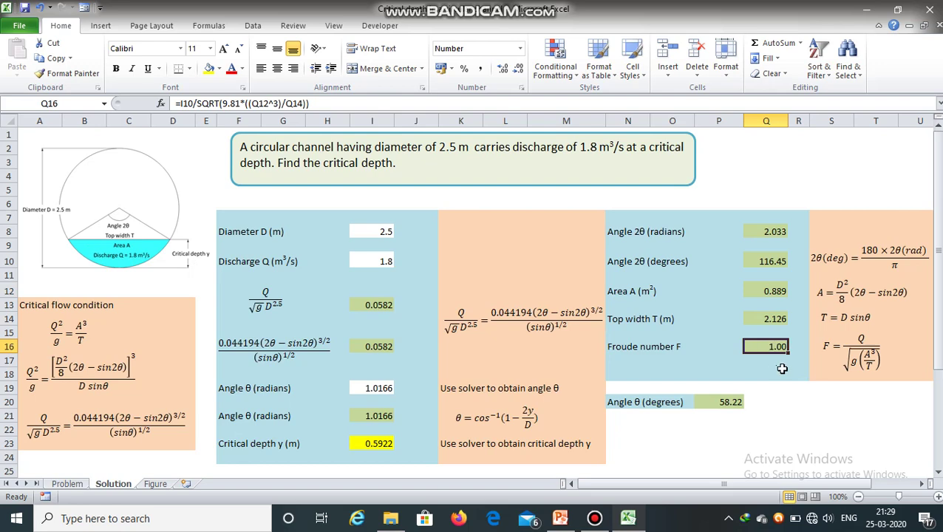
Switch to the Figure sheet showing the labelled circular-channel diagram.
left_click(155, 484)
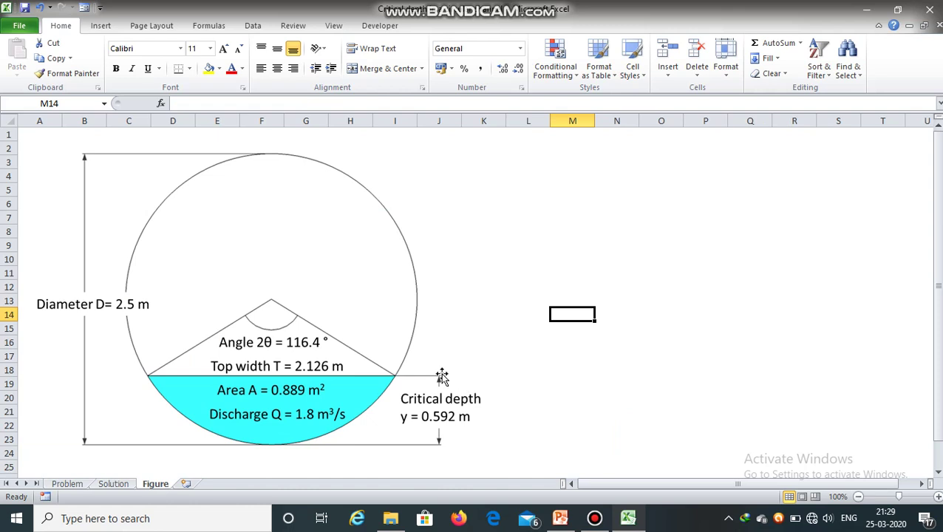